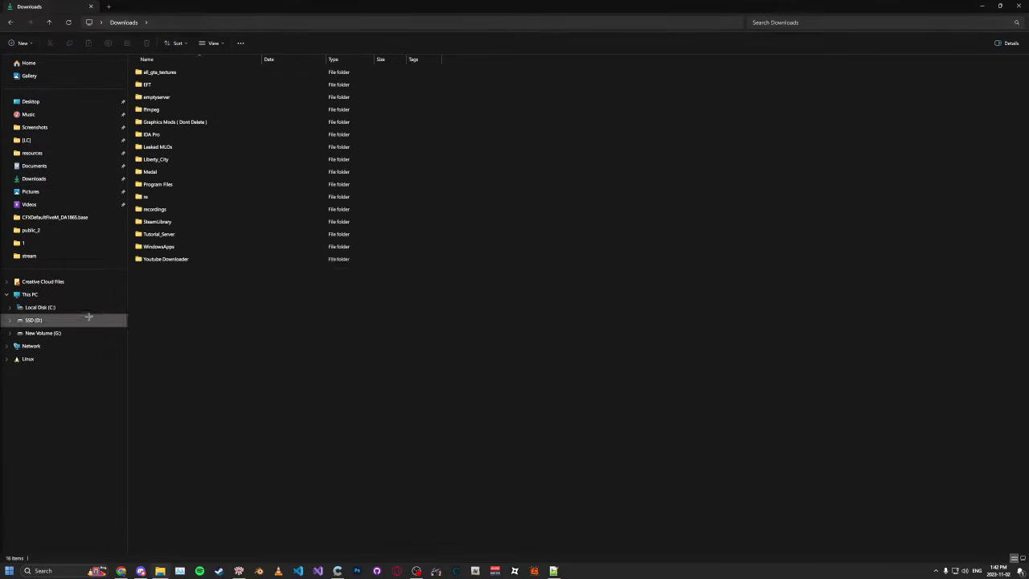
Step: Open the Tutorial_Server folder on SSD (D:), returning to drive D and reopening it after a detour
double_click(182, 234)
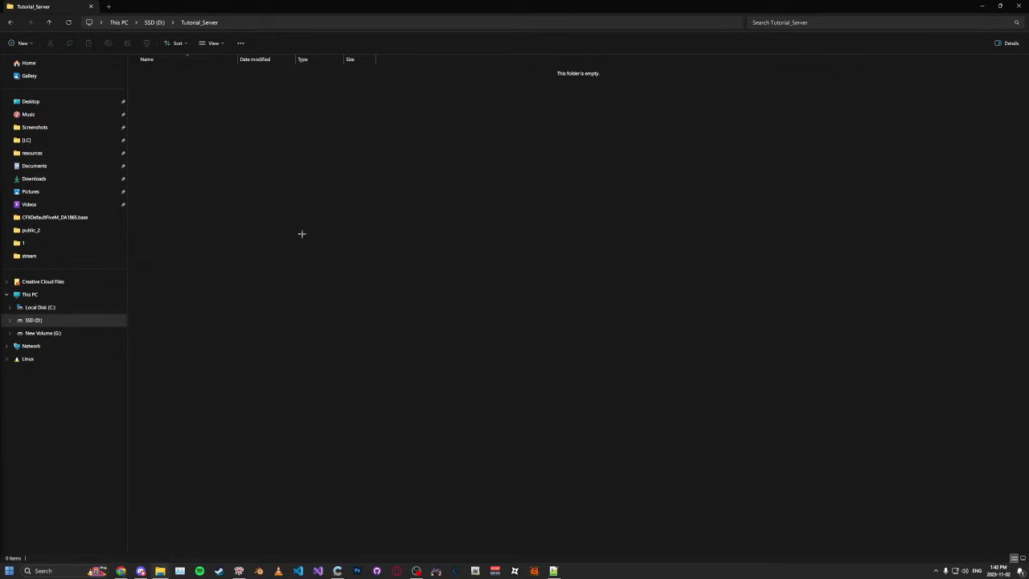
double_click(207, 16)
double_click(339, 72)
left_click(171, 22)
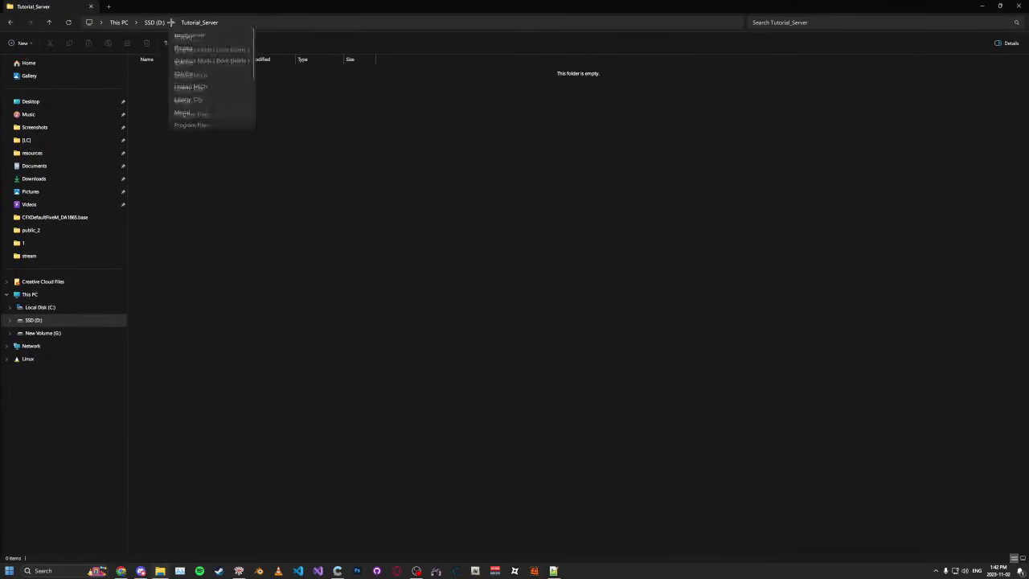
left_click(157, 20)
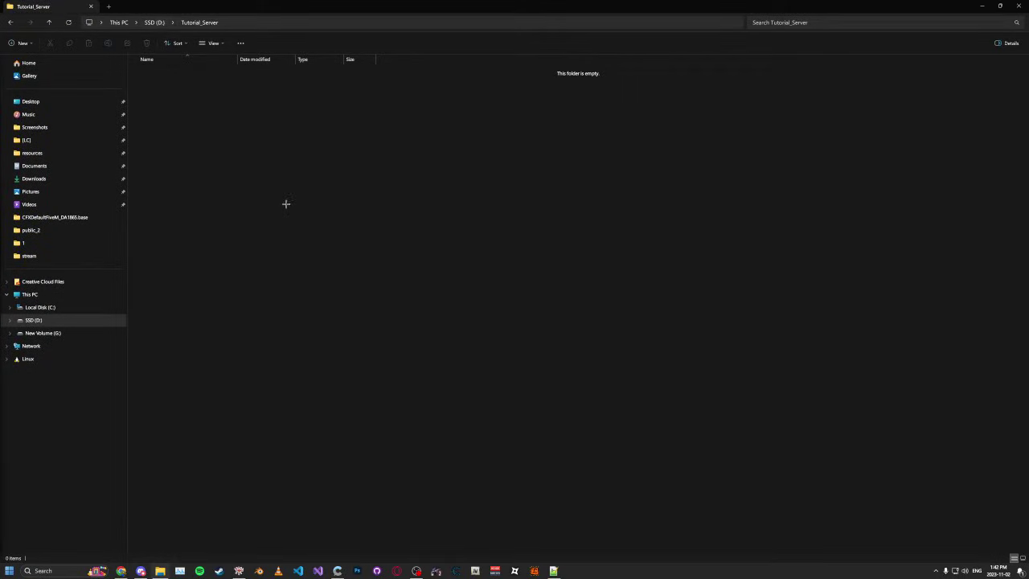
left_click(154, 22)
double_click(180, 234)
Step: Download server.7z for FiveM Windows build 7056 from the artifacts builds page
key("alt+Tab")
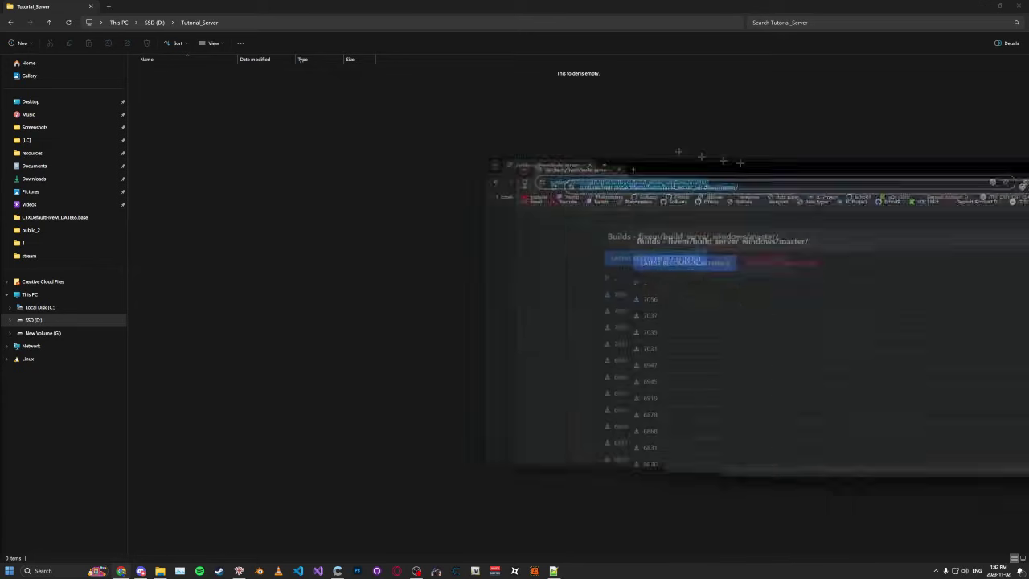
key("super+Up")
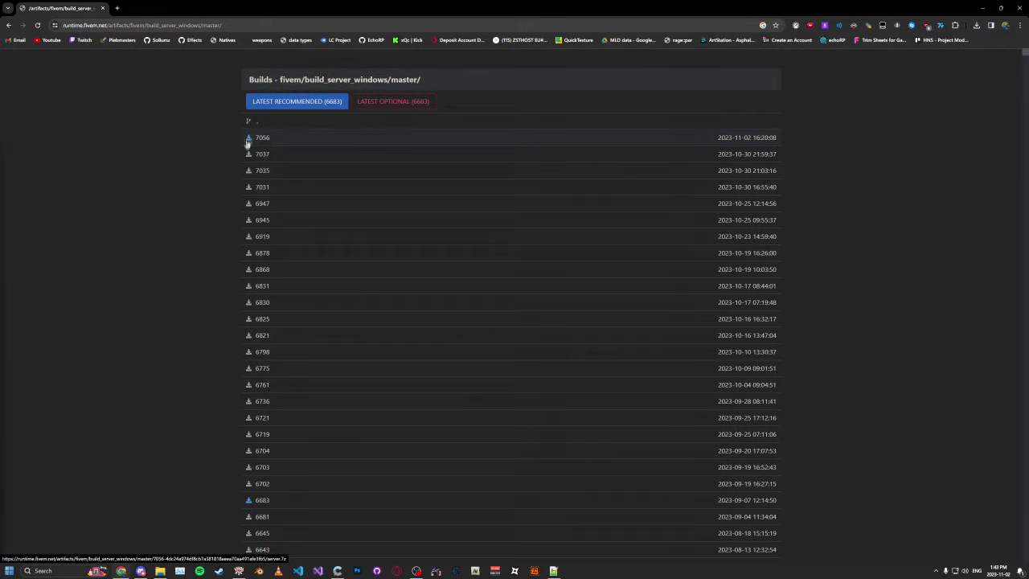
left_click(262, 140)
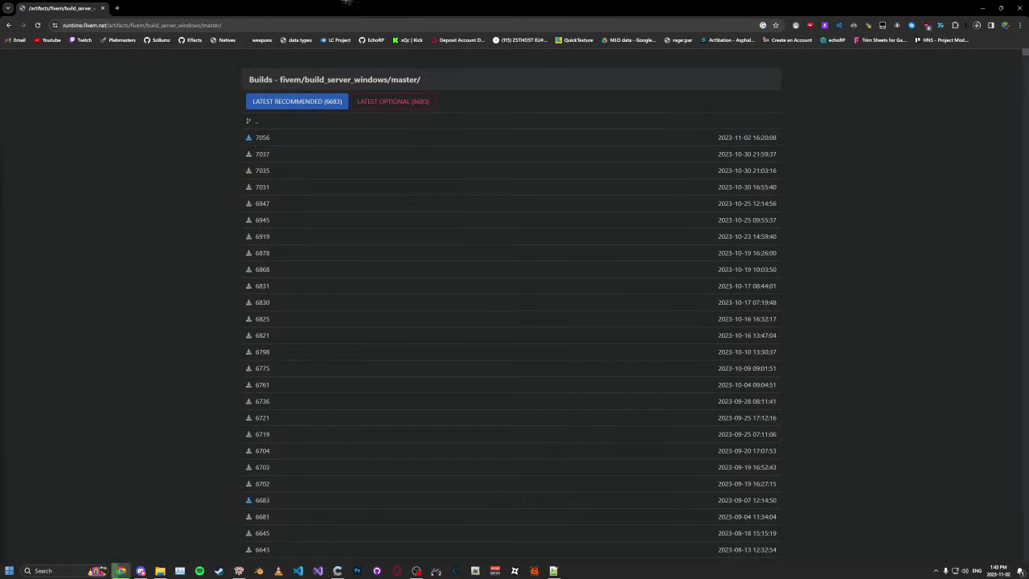
key("alt+Tab")
Step: Select the downloaded server.7z in Downloads from a second Explorer tab
left_click(109, 6)
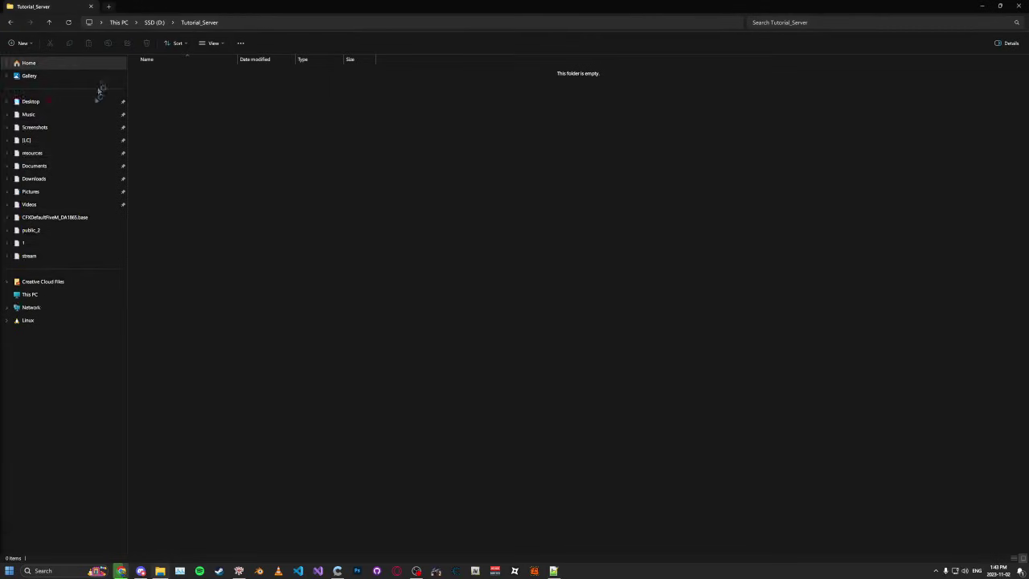
left_click(68, 177)
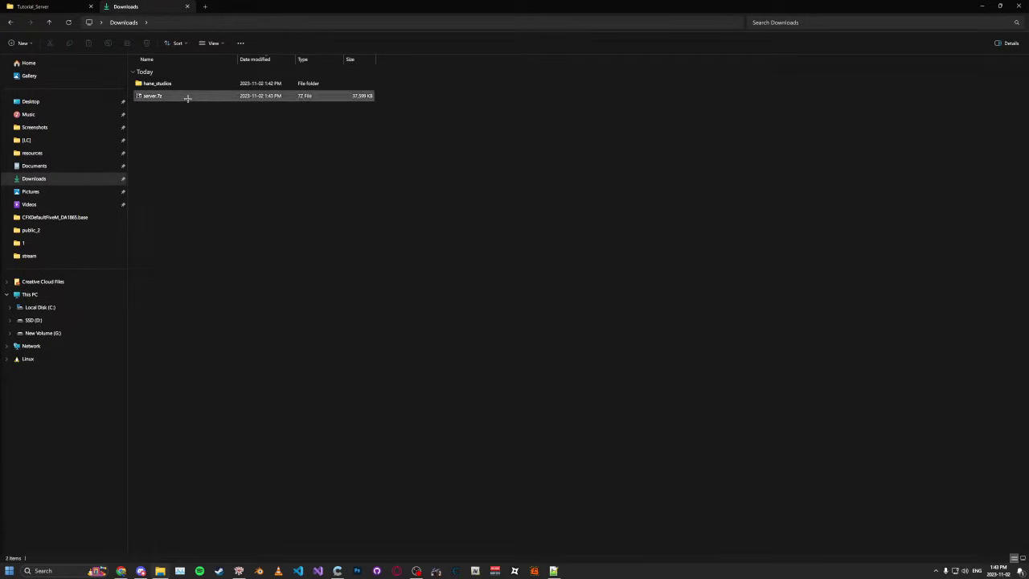
left_click(188, 96)
key("ctrl+Tab")
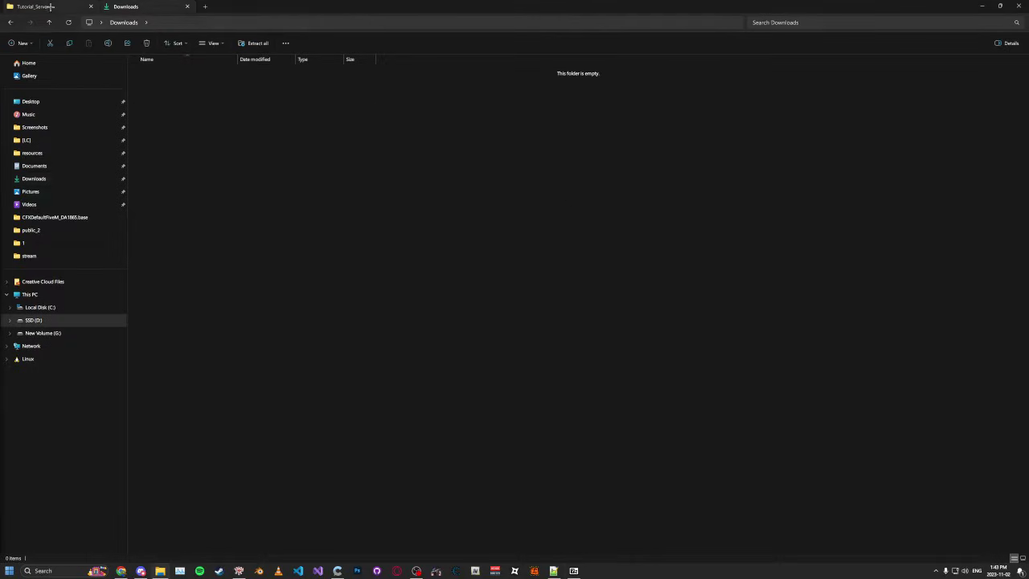
Step: Create a new folder named artifact inside Tutorial_Server and open it
right_click(346, 138)
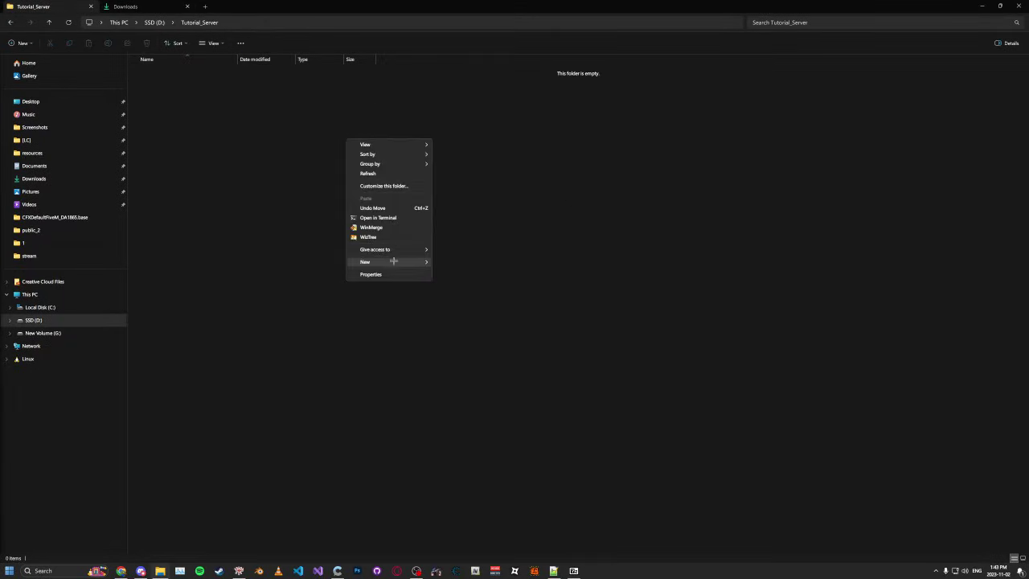
mouse_move(406, 262)
left_click(457, 261)
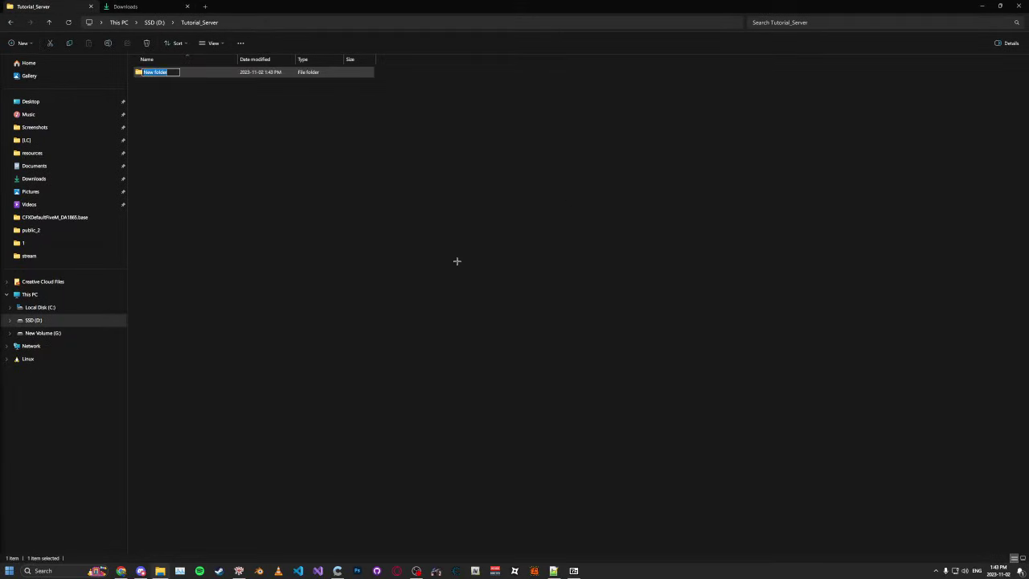
type("artifact")
key("Return")
double_click(198, 72)
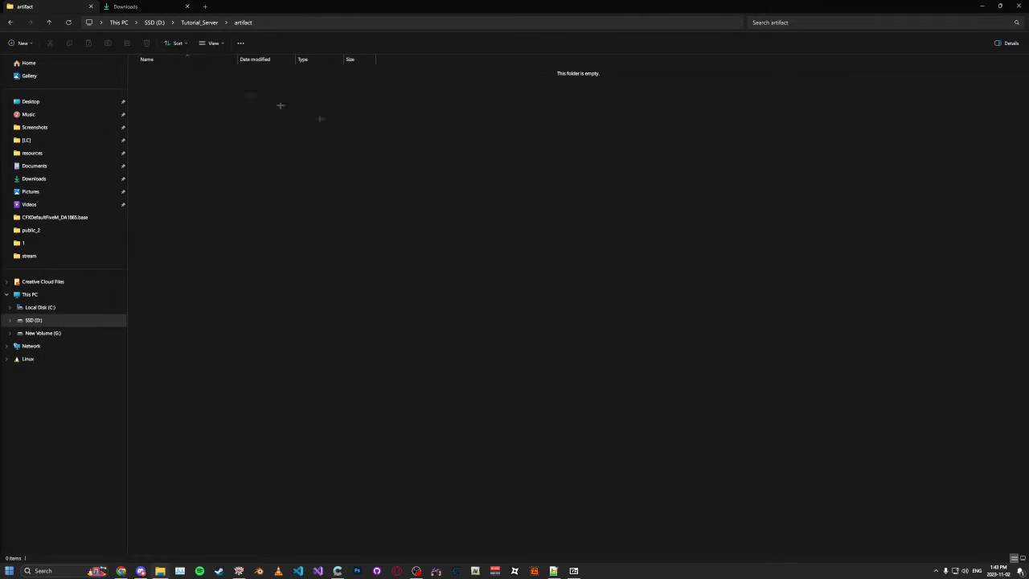
Step: Extract every file from server.7z into the artifact folder, then close 7-Zip
key("alt+Tab")
key("ctrl+a")
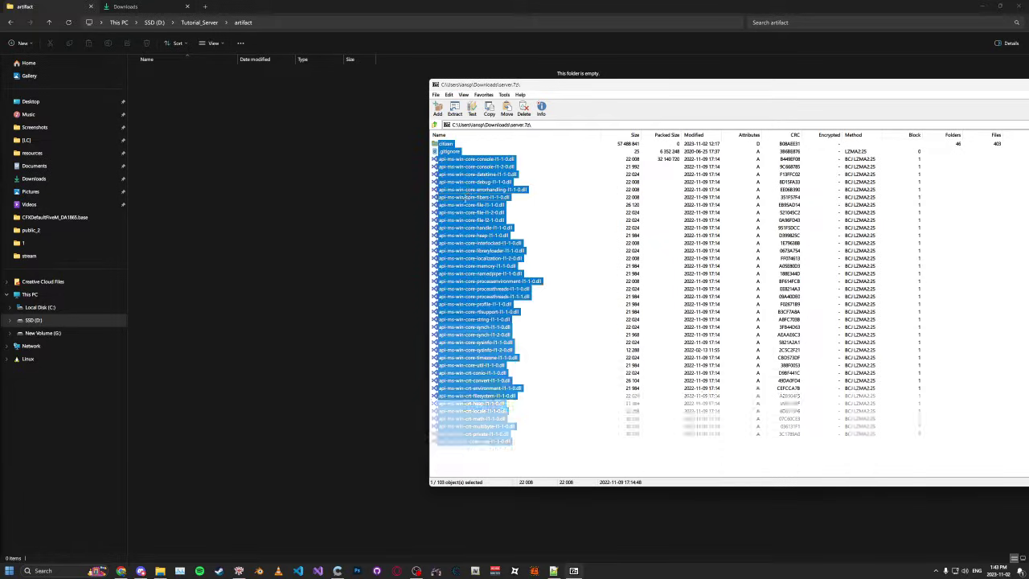
left_click_drag(466, 193, 257, 184)
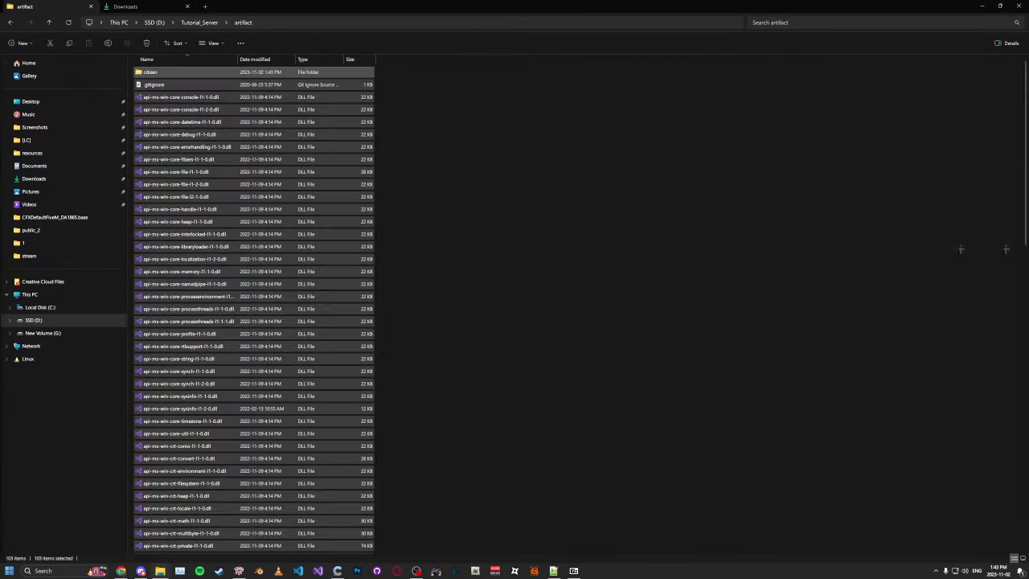
key("alt+Tab")
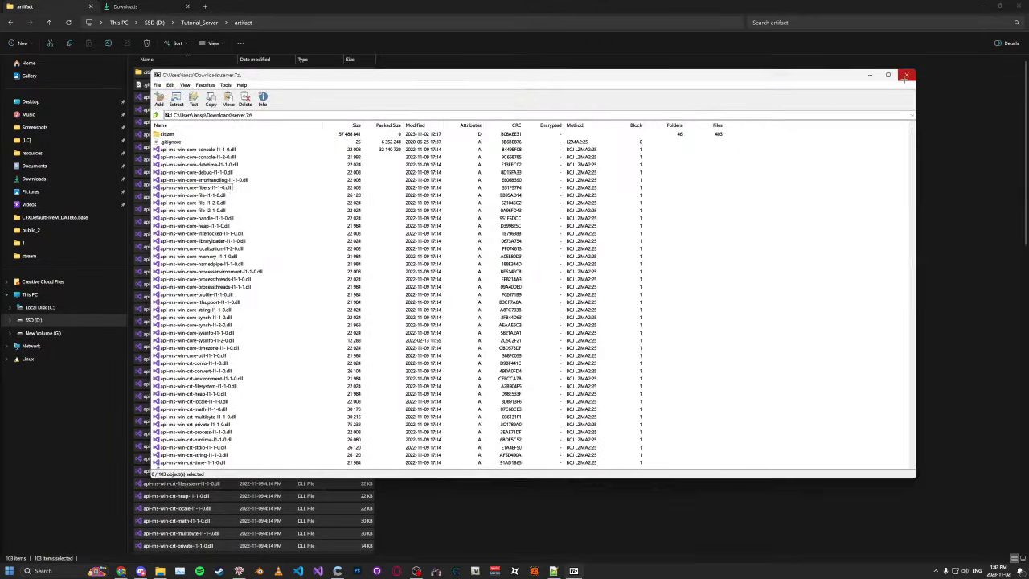
left_click(902, 75)
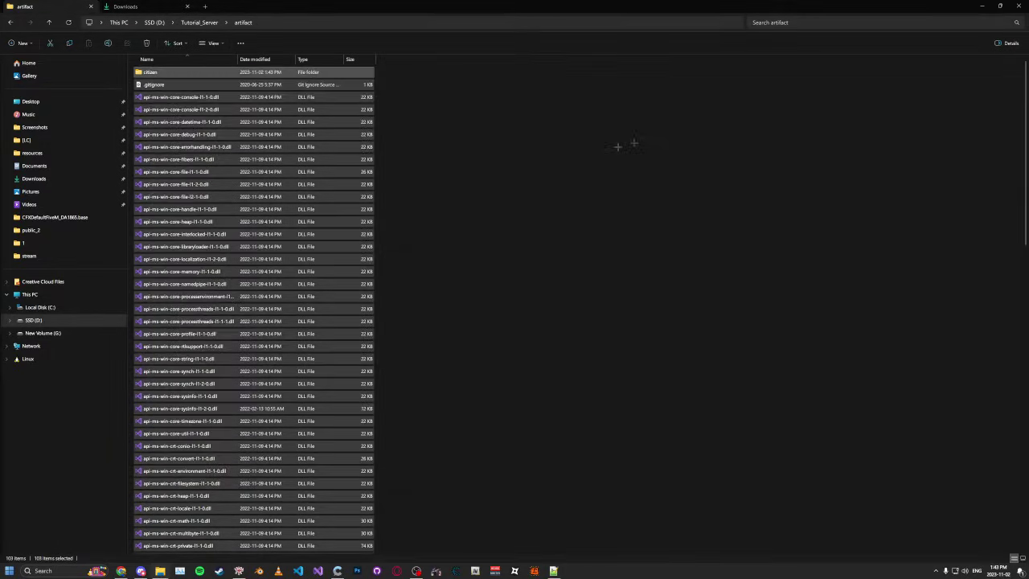
scroll(568, 180, "down", 8)
Step: Launch FXServer.exe from the artifact folder and link the Cfx.re account with the PIN
left_click(466, 257)
scroll(186, 265, "down", 13)
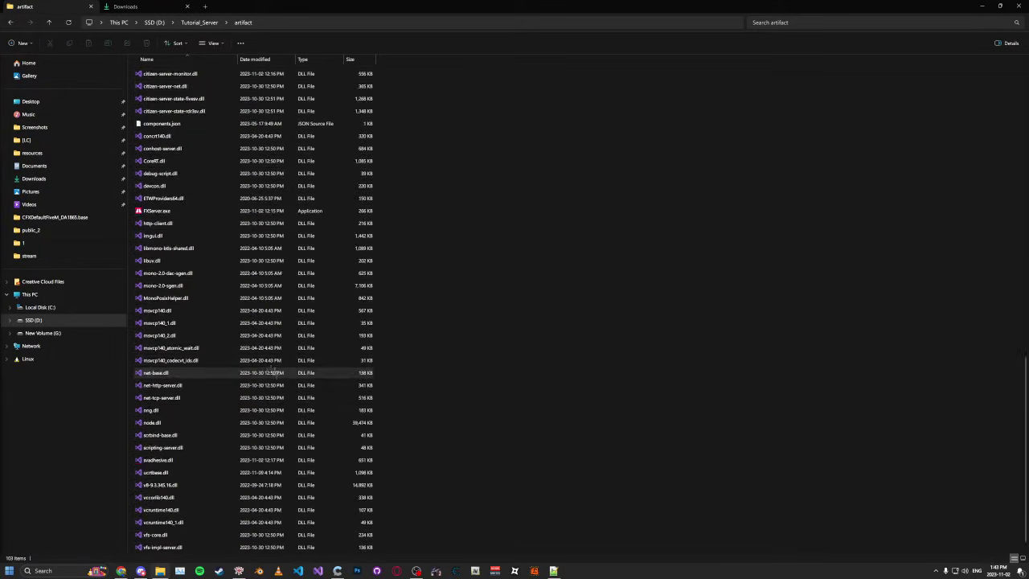
double_click(173, 211)
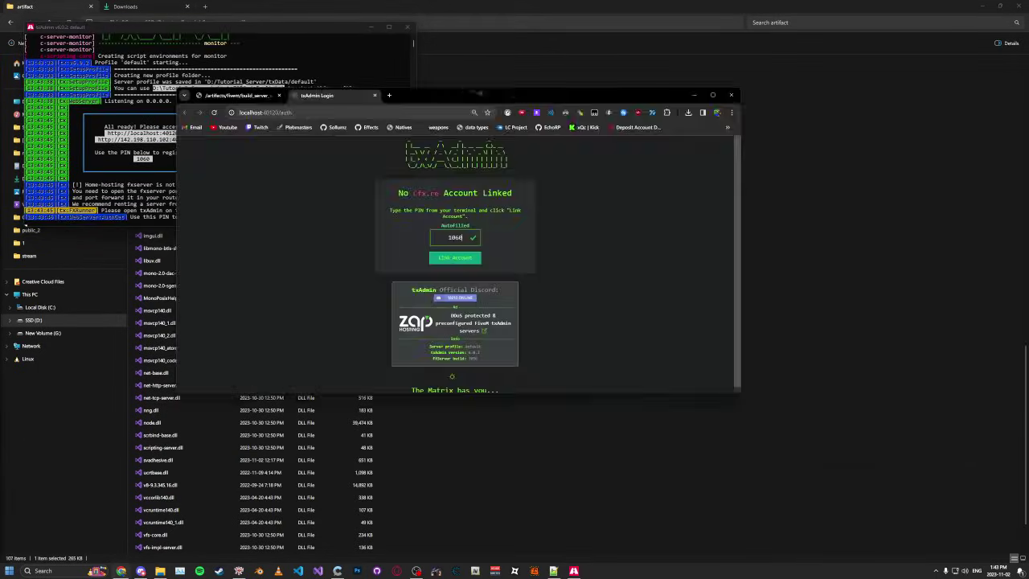
left_click(510, 298)
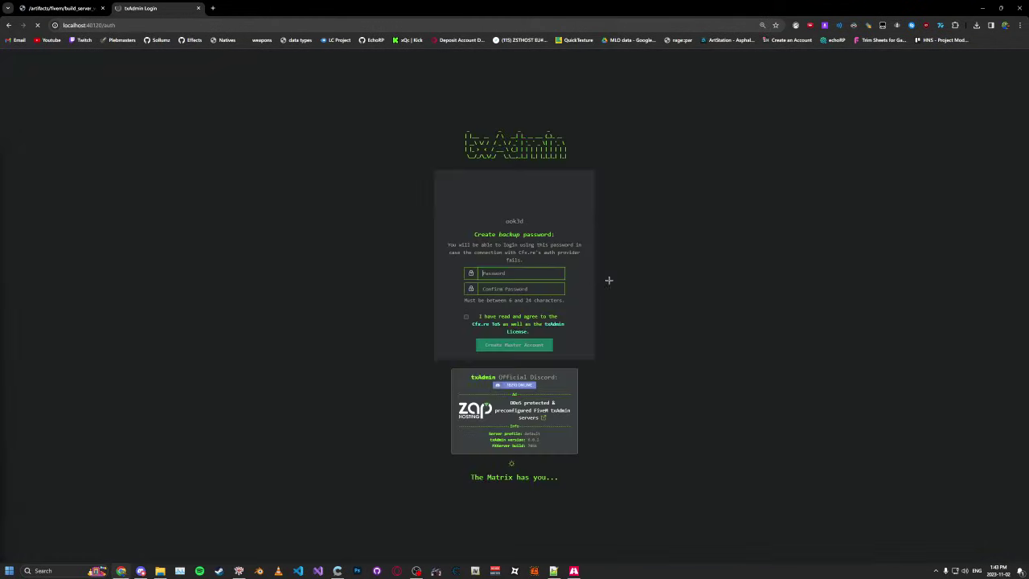
Step: Enter the txAdmin backup password and confirm it
left_click(558, 274)
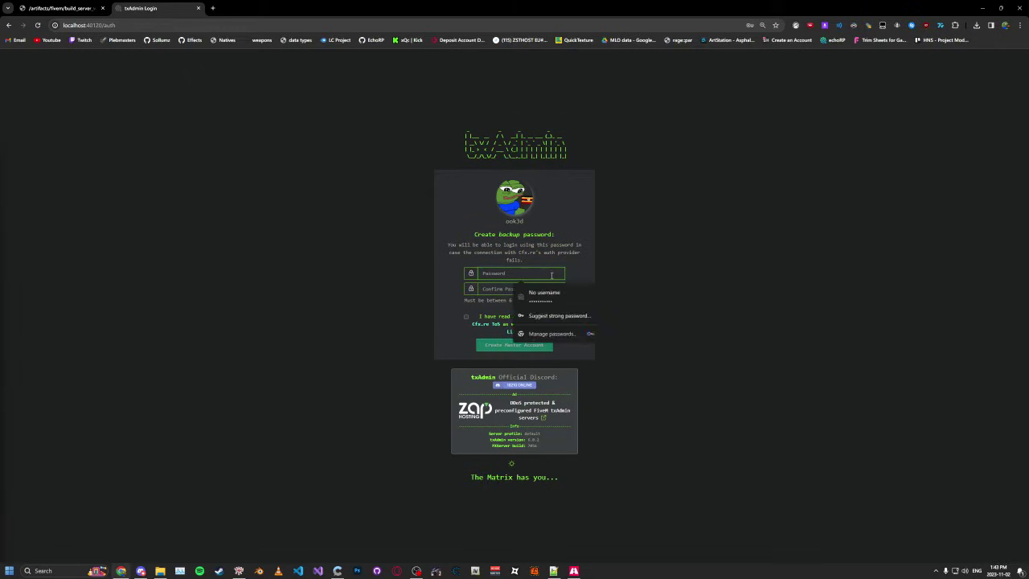
left_click(623, 270)
left_click(558, 272)
left_click(598, 261)
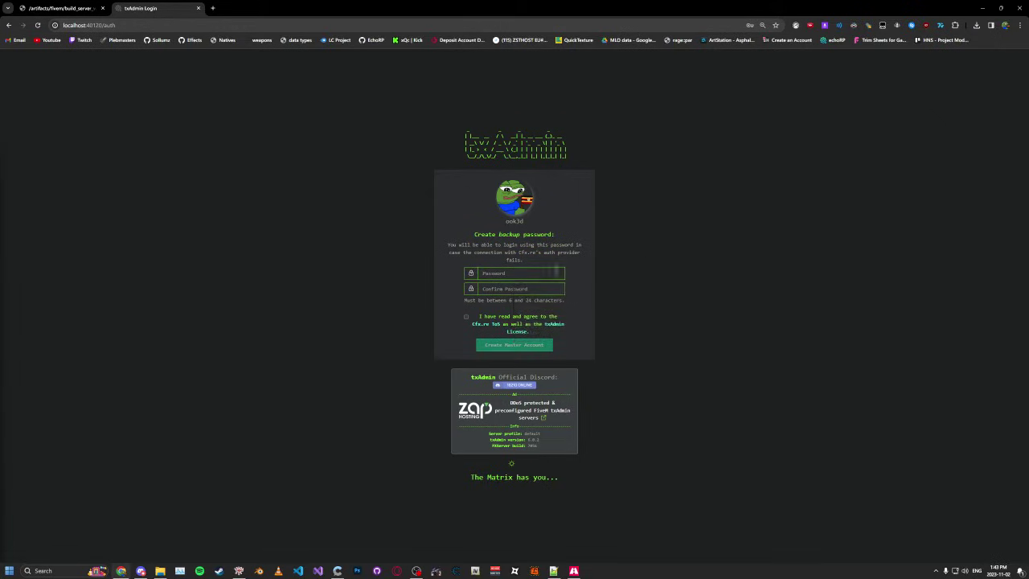
left_click(555, 272)
type("•")
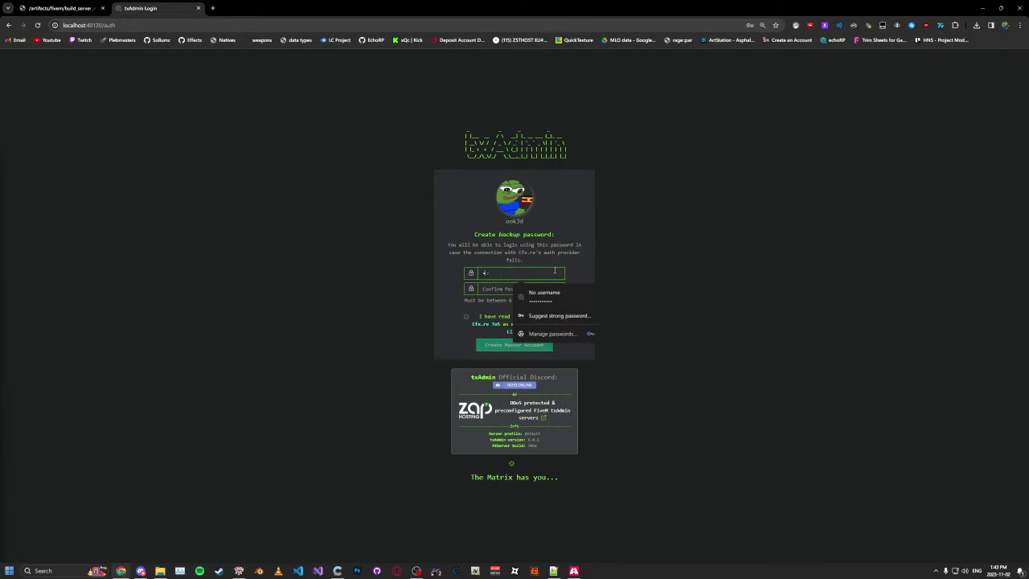
left_click(494, 288)
type("•")
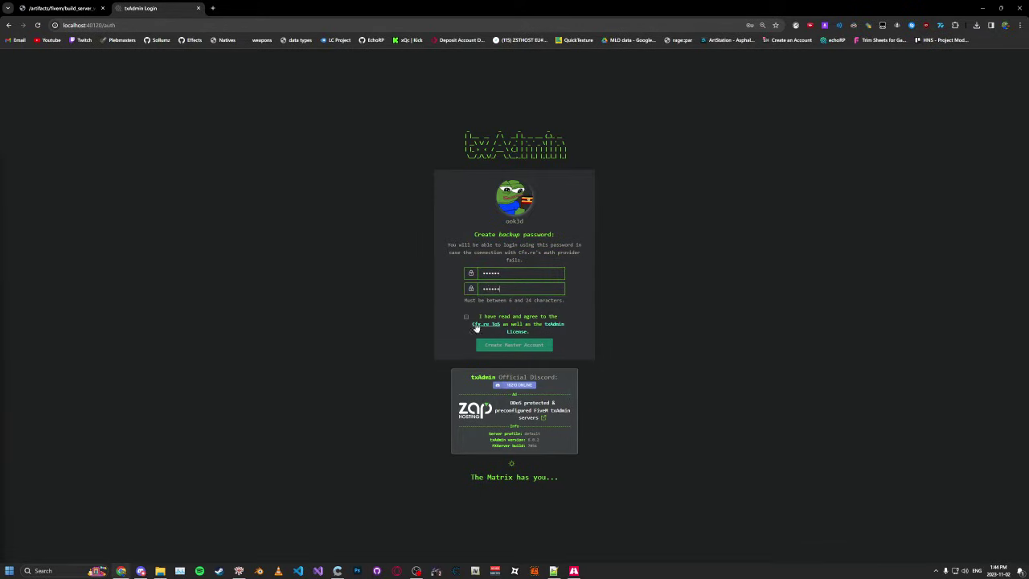
Step: Accept the ToS and license, create the master account, and advance to Server Name
left_click(468, 316)
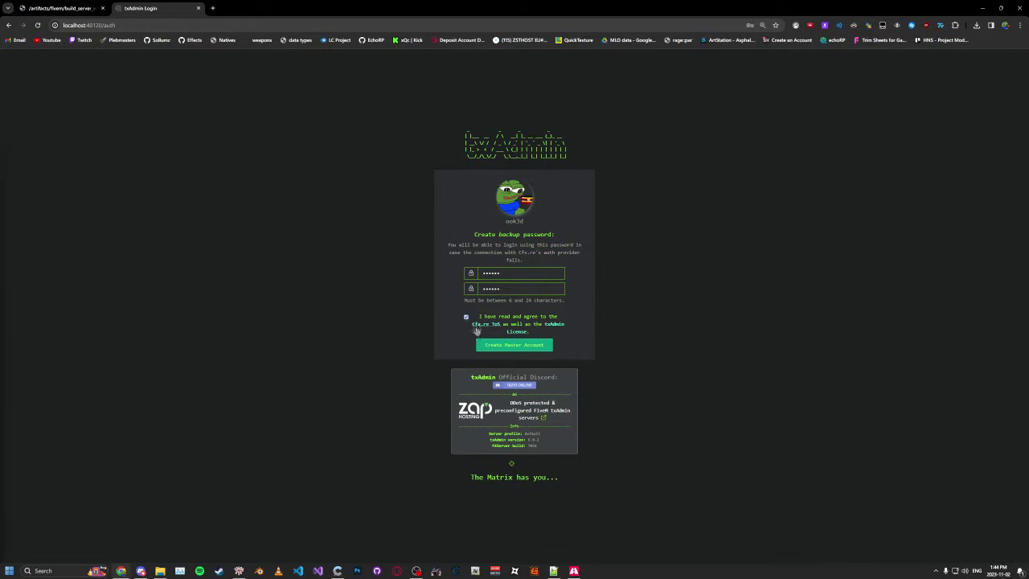
left_click(495, 345)
left_click(422, 231)
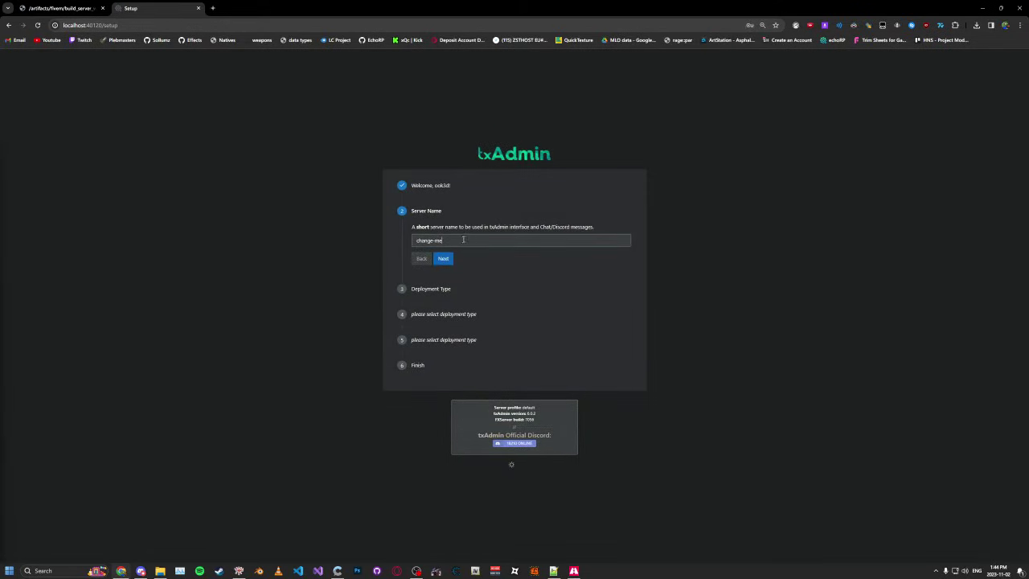
Step: Name the server 'test' and choose the CFX Default FiveM popular recipe template
left_click_drag(471, 240, 396, 235)
type("test_server")
left_click(445, 260)
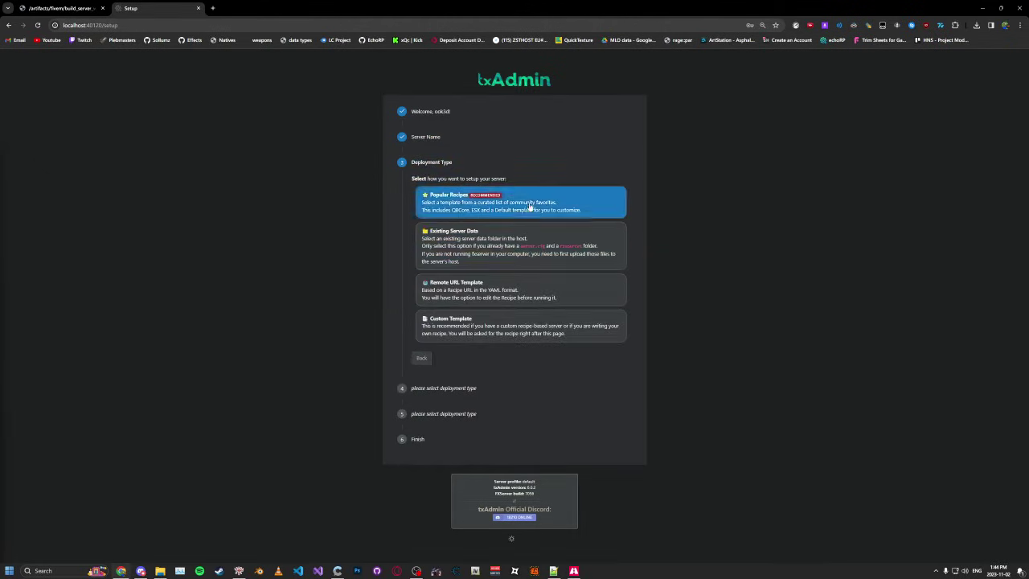
left_click(529, 207)
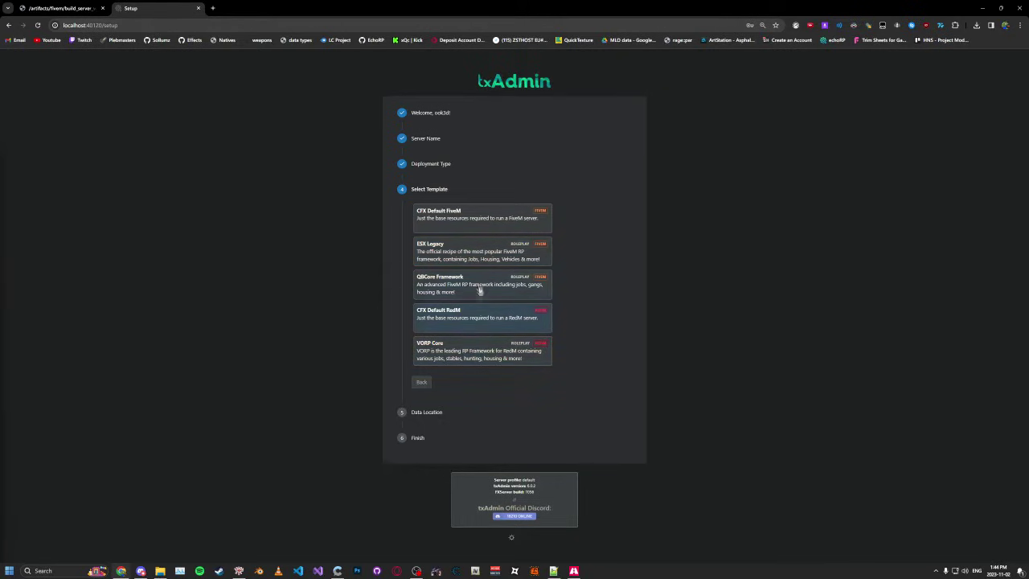
left_click(475, 226)
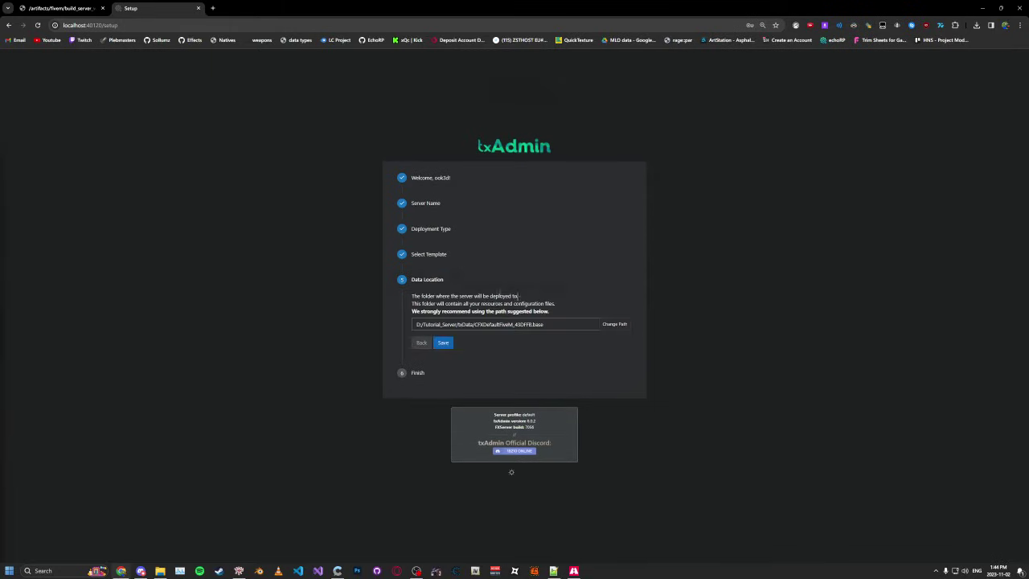
Step: Accept the suggested data location and save the wizard settings
left_click(520, 324)
left_click_drag(492, 325, 517, 324)
left_click_drag(411, 311, 550, 312)
left_click(550, 312)
triple_click(550, 311)
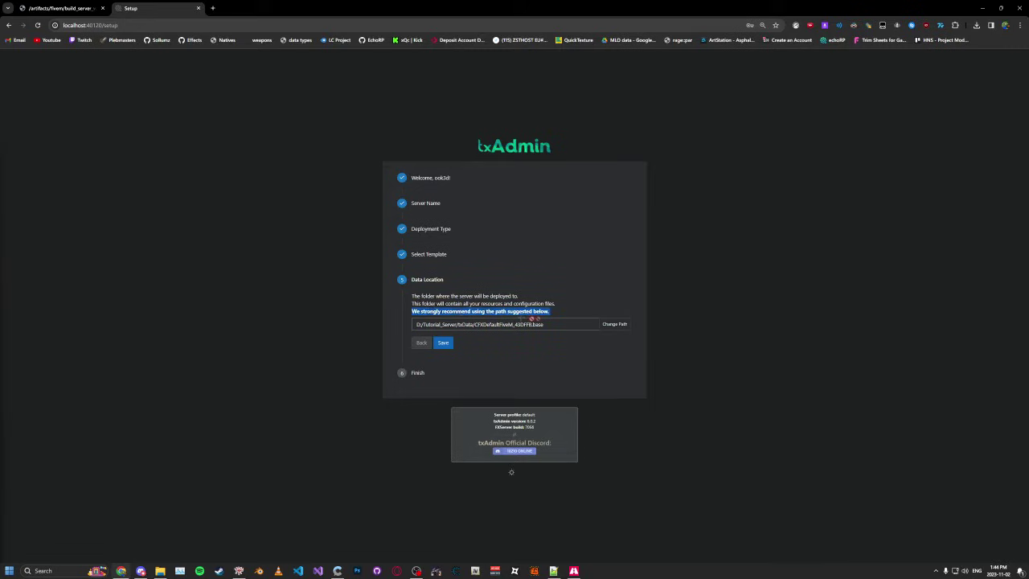
left_click(554, 324)
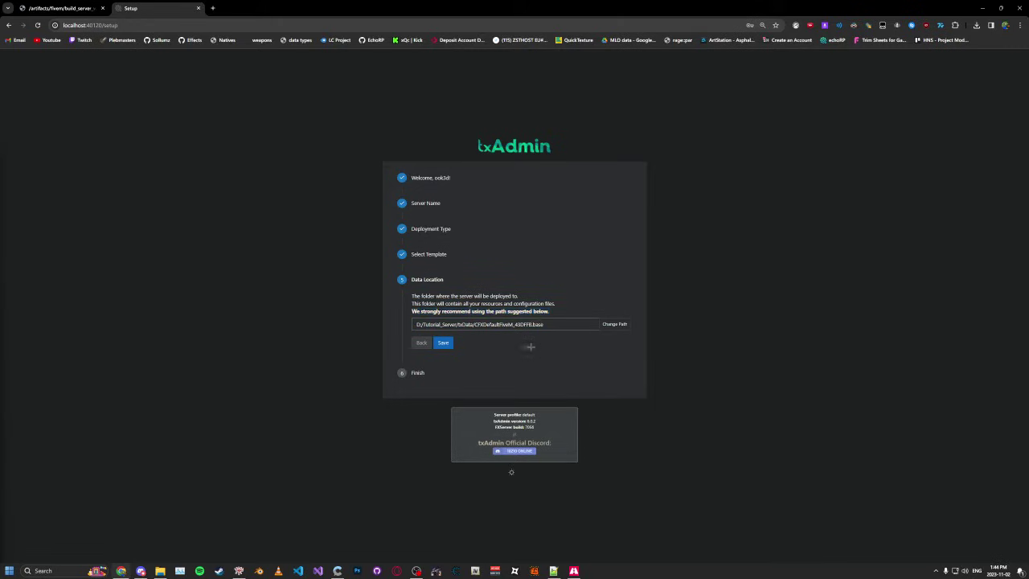
left_click(446, 344)
Step: Review the CFX Default FiveM recipe in the deployer and proceed to license key entry
left_click(450, 367)
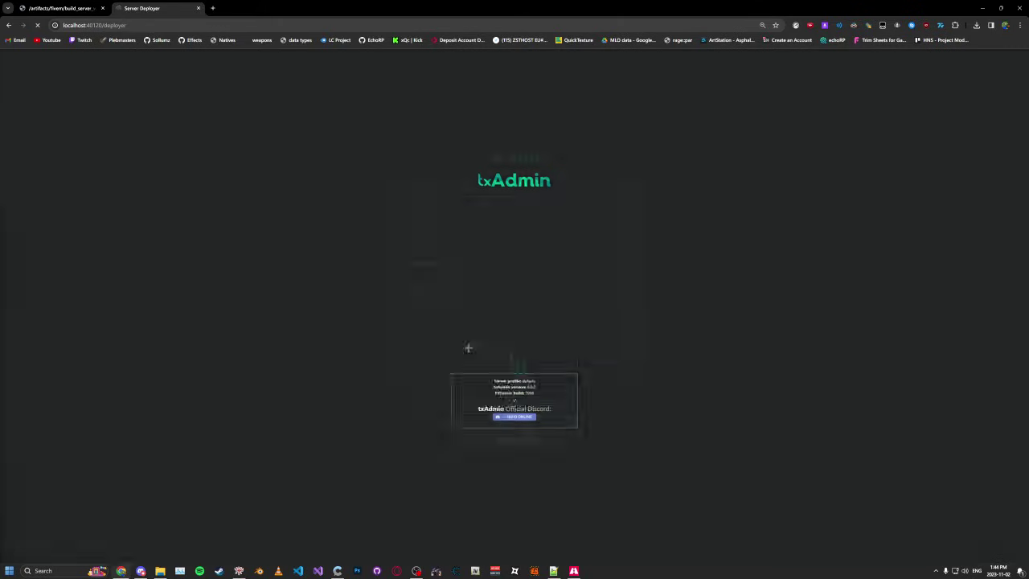
scroll(513, 274, "down", 3)
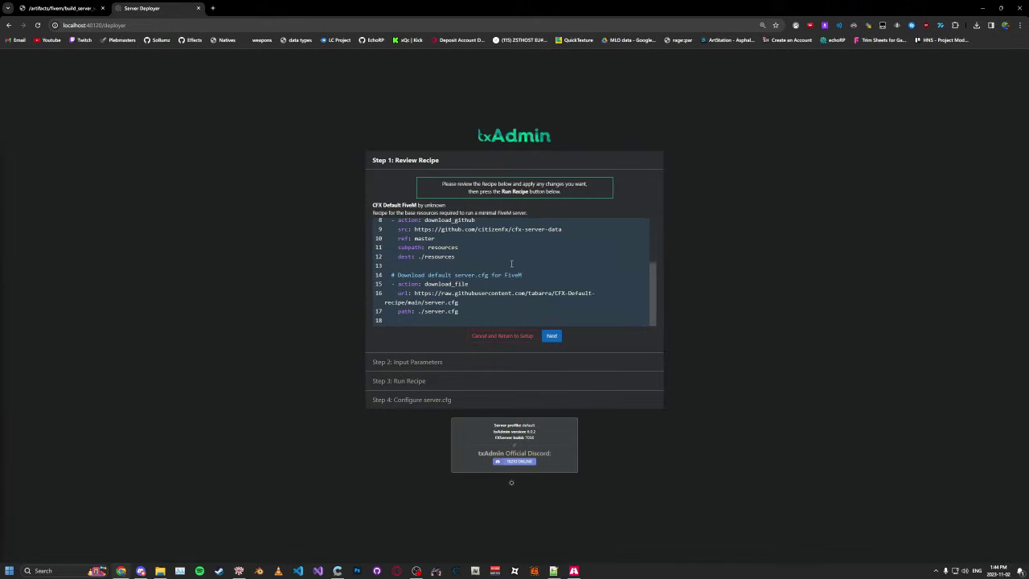
left_click(551, 336)
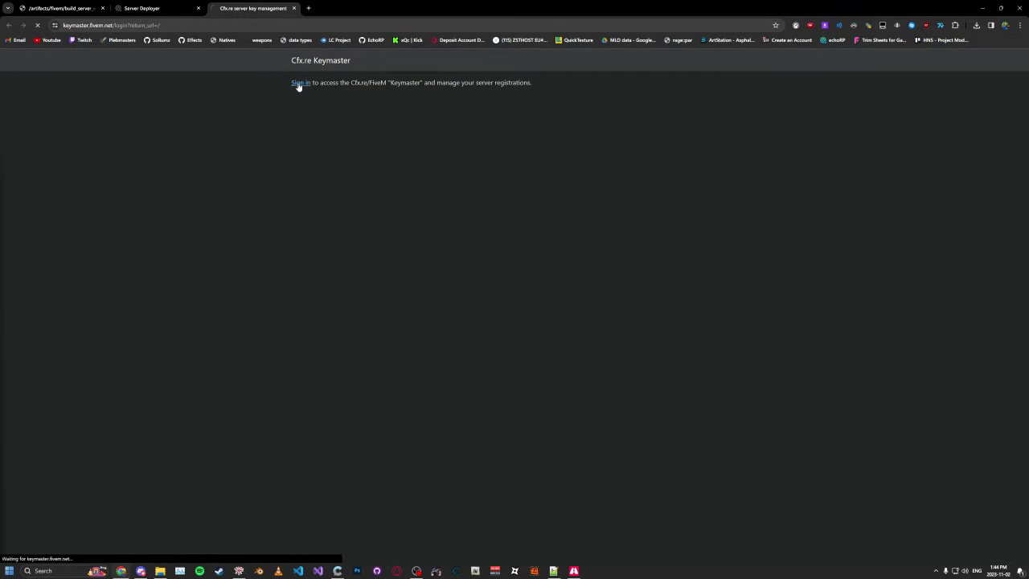
Step: Close the Keymaster tab to return to txAdmin's License Key field
left_click(294, 8)
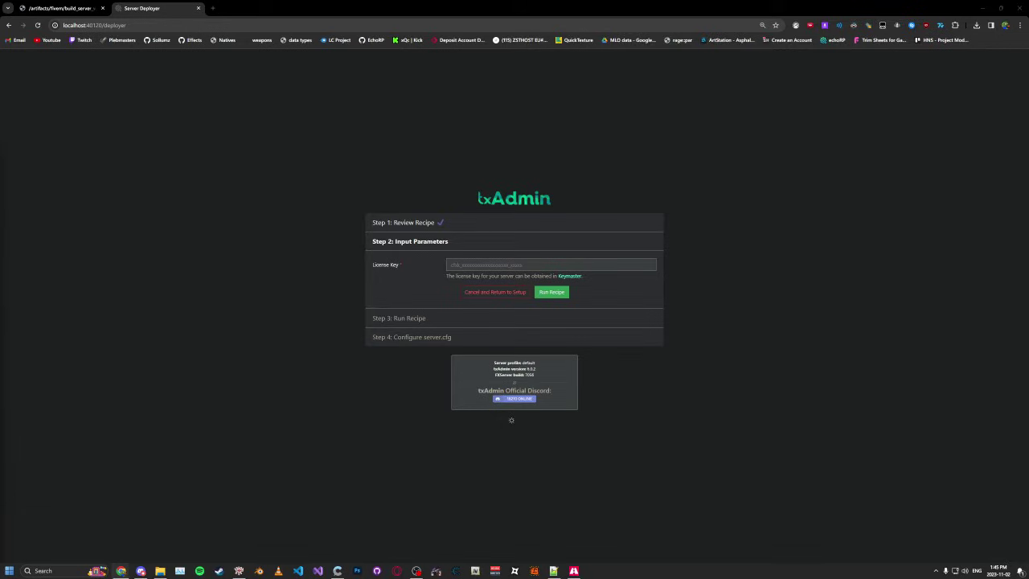
Step: Paste the server license key and run the deployment recipe
left_click(550, 266)
key("ctrl+v")
left_click(552, 291)
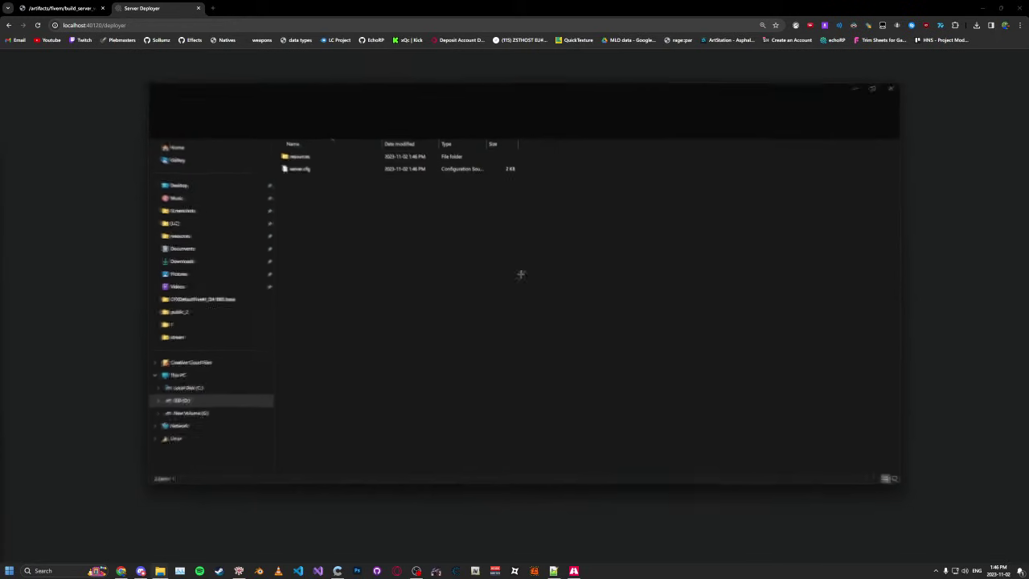
Step: Save server.cfg and start test_server in the Live Console
left_click_drag(360, 87, 373, 95)
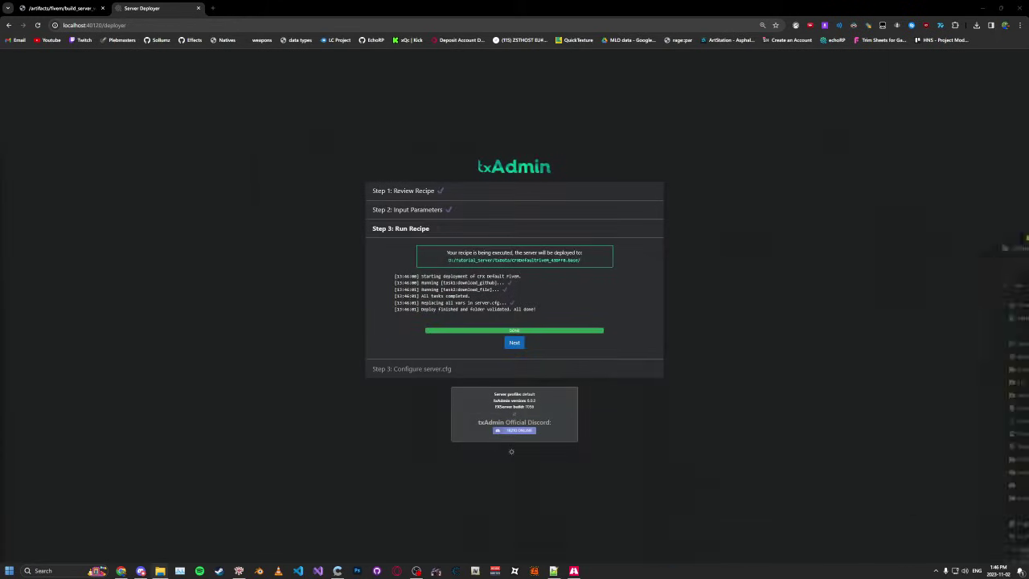
left_click(515, 343)
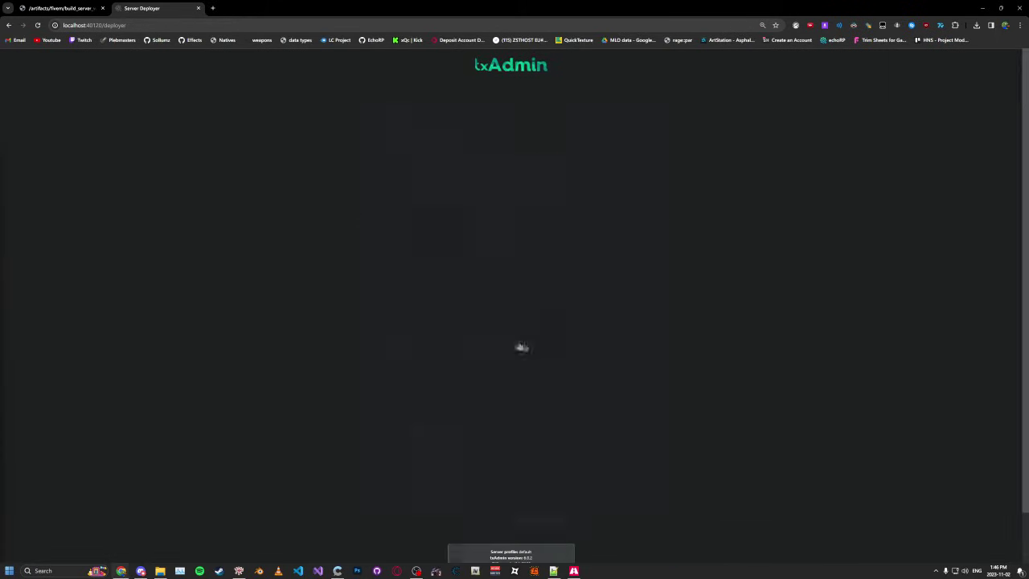
scroll(493, 238, "down", 1)
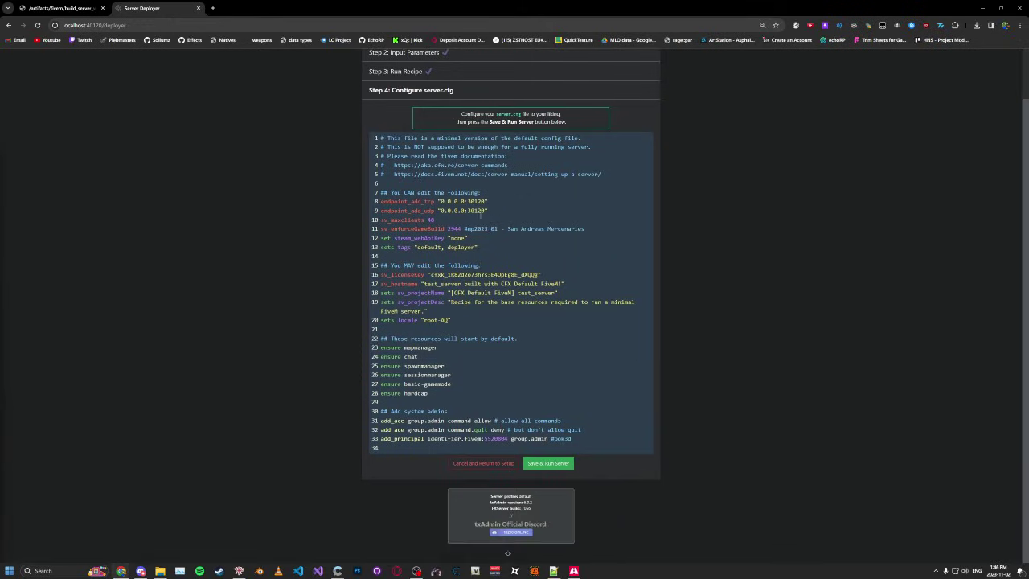
left_click(540, 463)
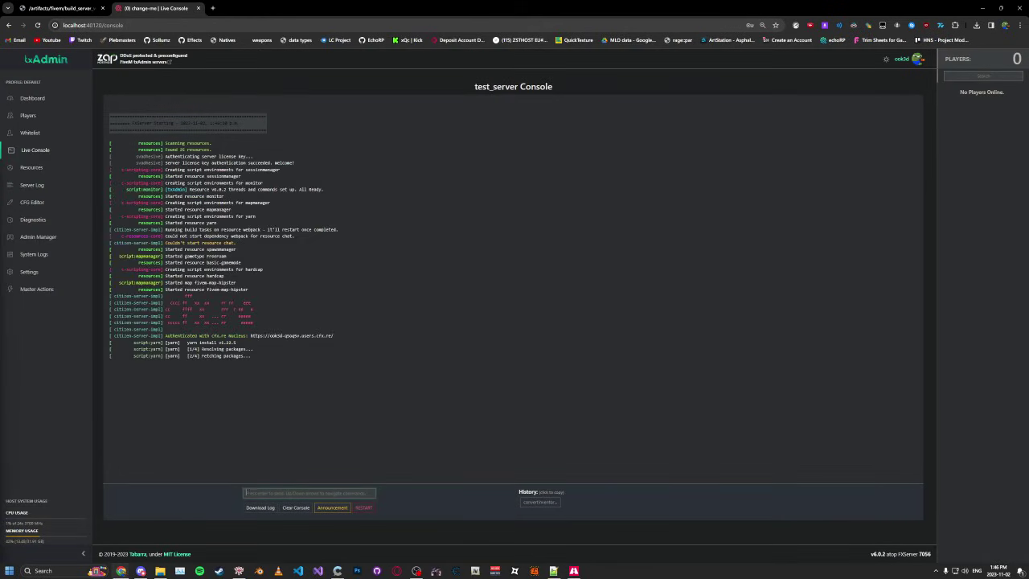
Step: Glance at the deployed server folder, then review the latest Live Console log output
key("alt+Tab")
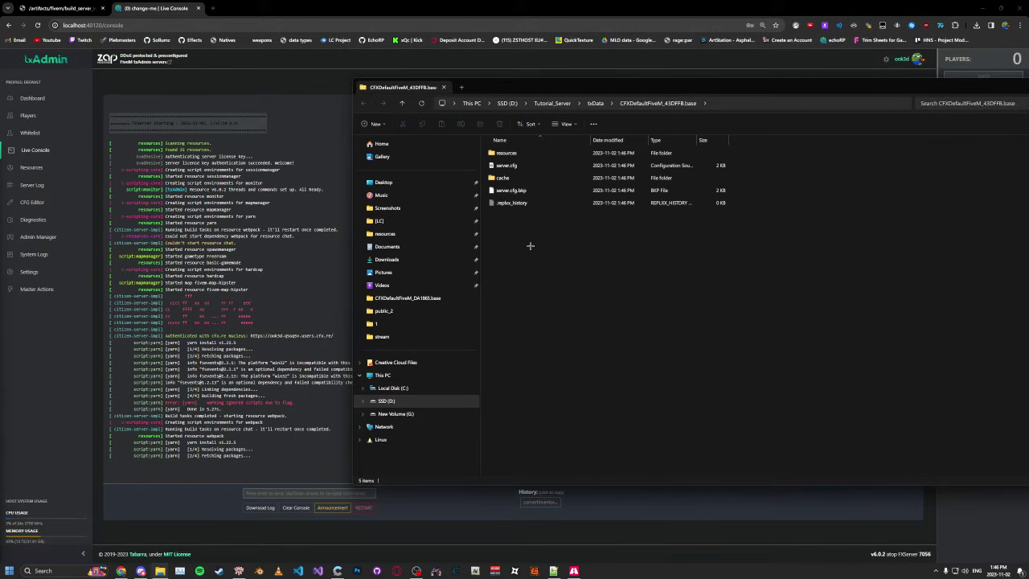
left_click(275, 421)
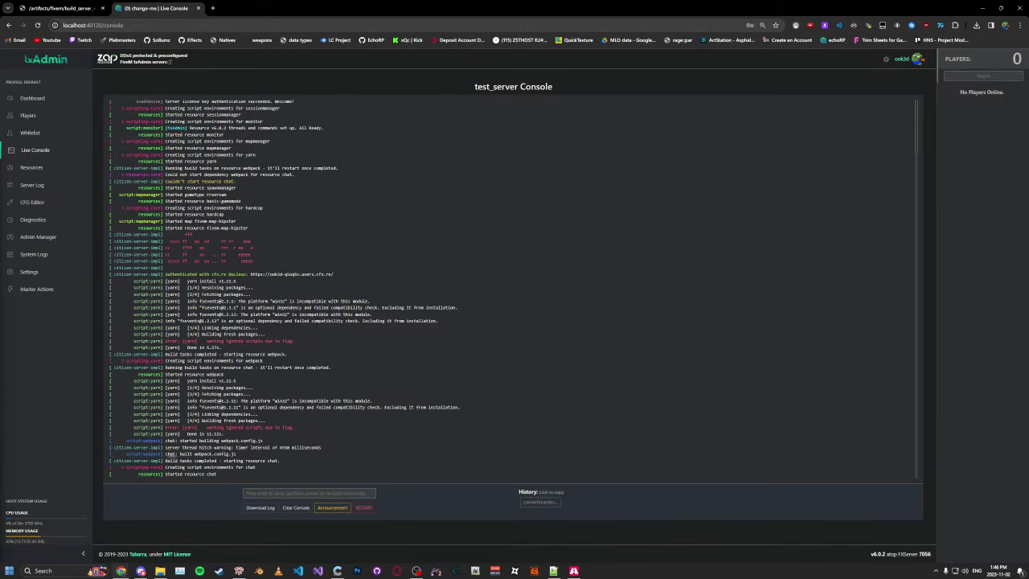
triple_click(220, 474)
left_click_drag(221, 468, 231, 468)
Step: Restart test_server and confirm, then check the log for the Cfx.re nucleus authentication line
left_click(363, 507)
left_click(582, 323)
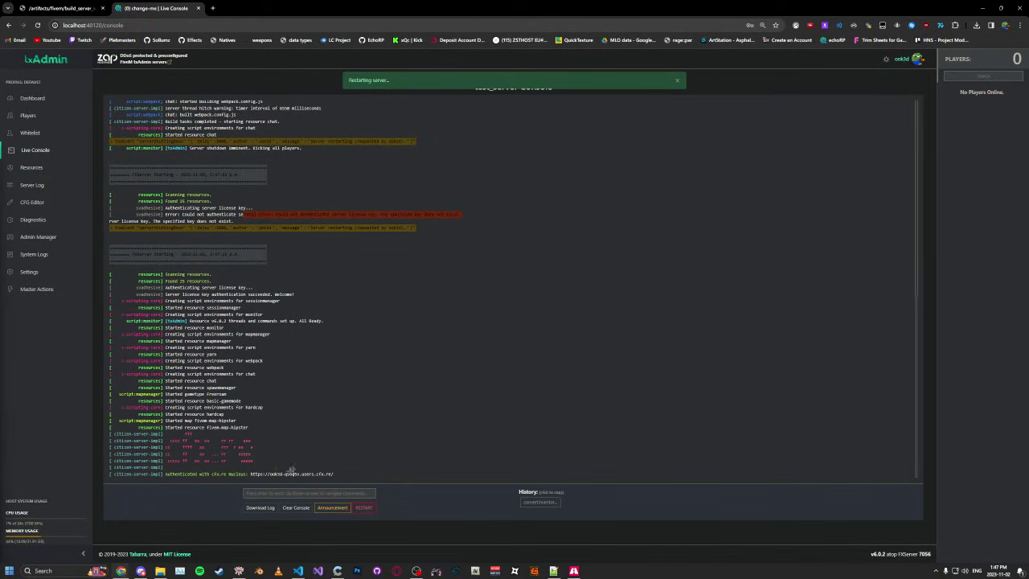
left_click_drag(291, 470, 102, 436)
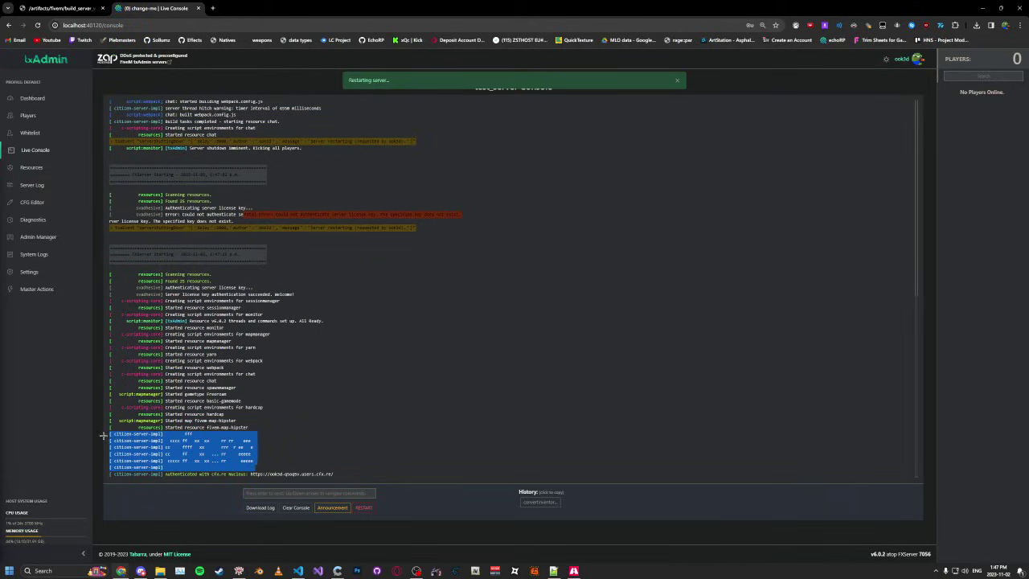
left_click(263, 460)
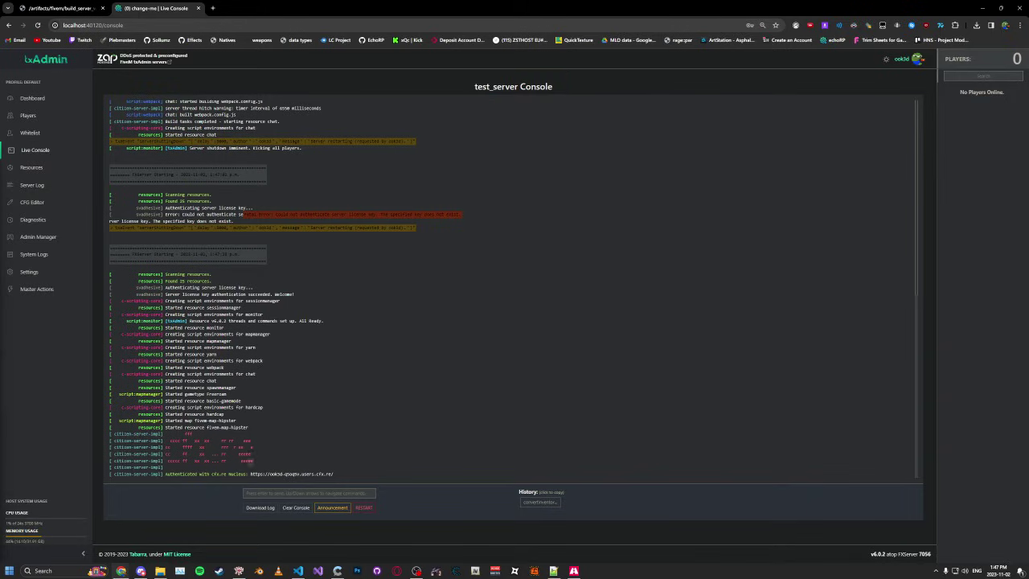
left_click_drag(335, 470, 164, 474)
left_click(310, 464)
key("alt+Tab")
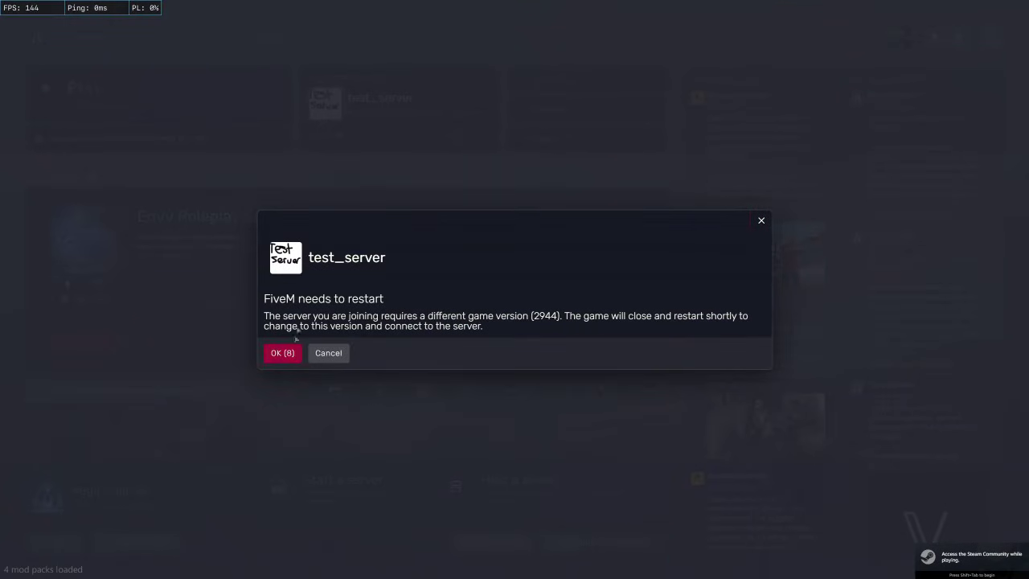
Step: Accept FiveM's restart to game version 2944, then walk the character out the front doors and down the driveway
left_click(283, 356)
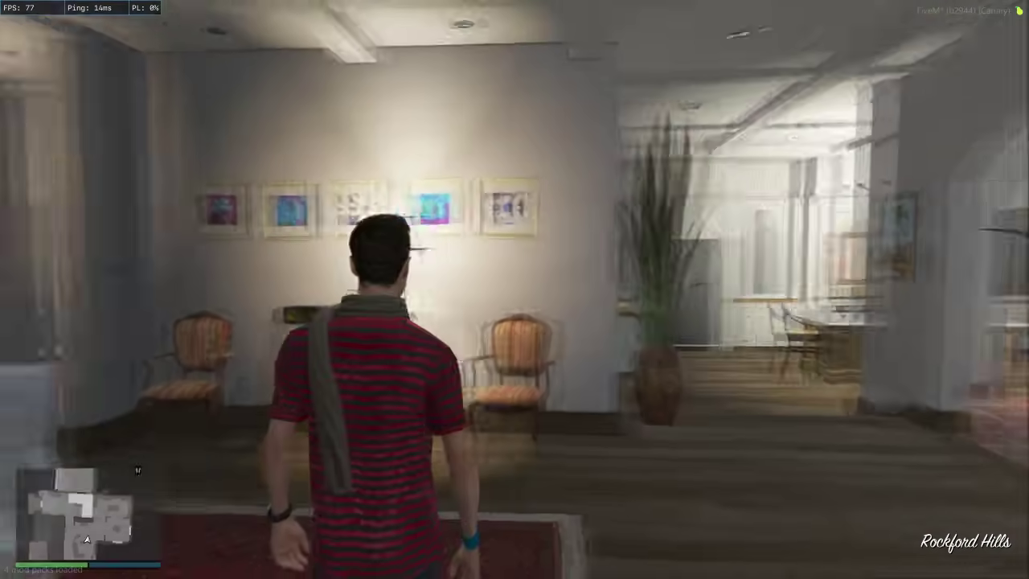
key("w")
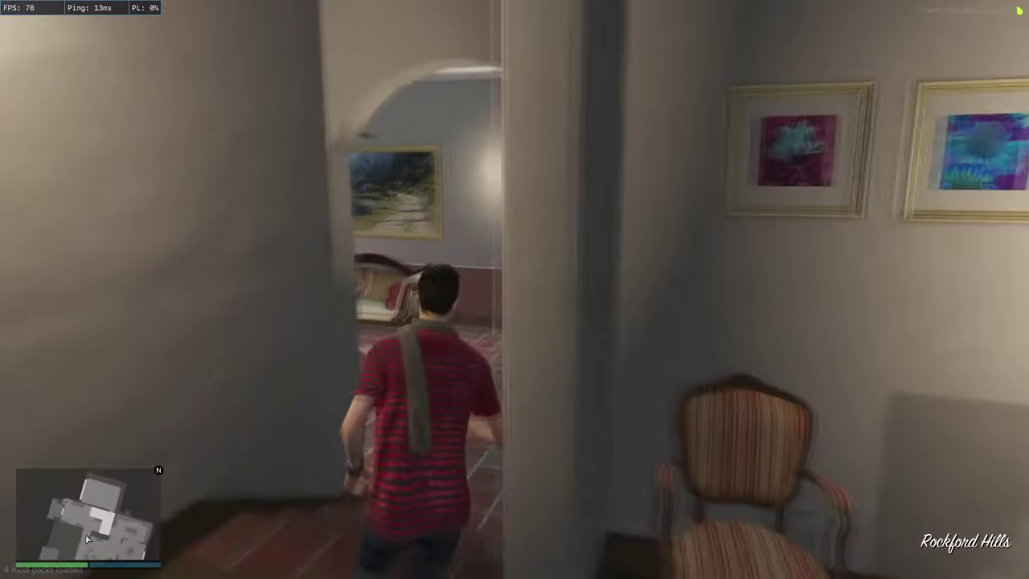
key("w")
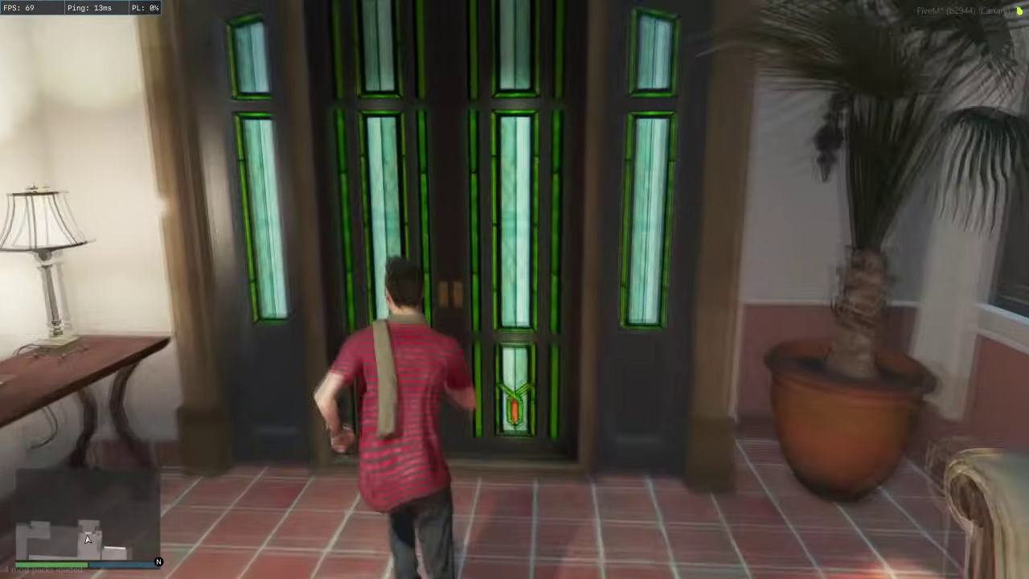
key("w")
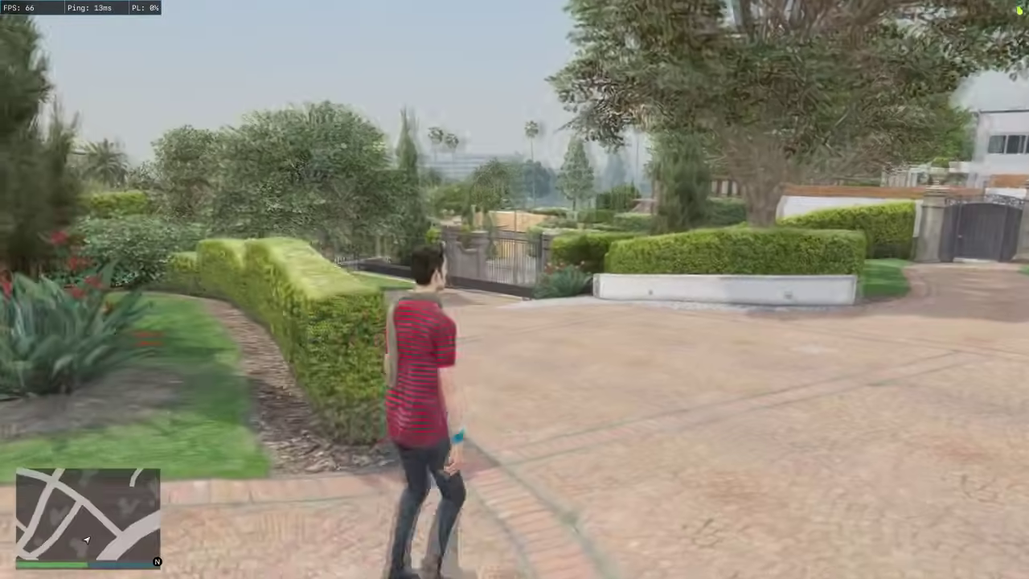
key("w")
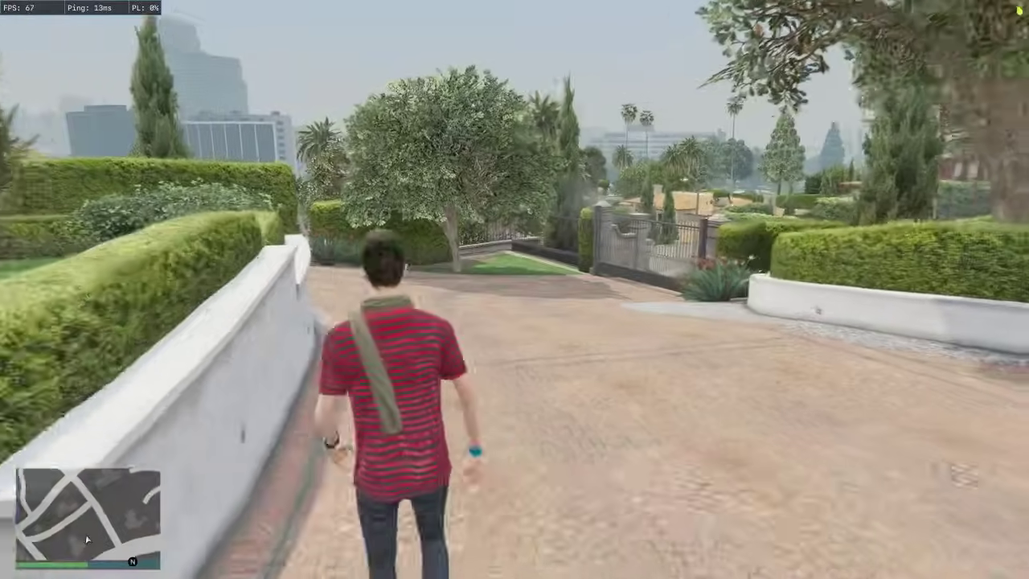
key("w")
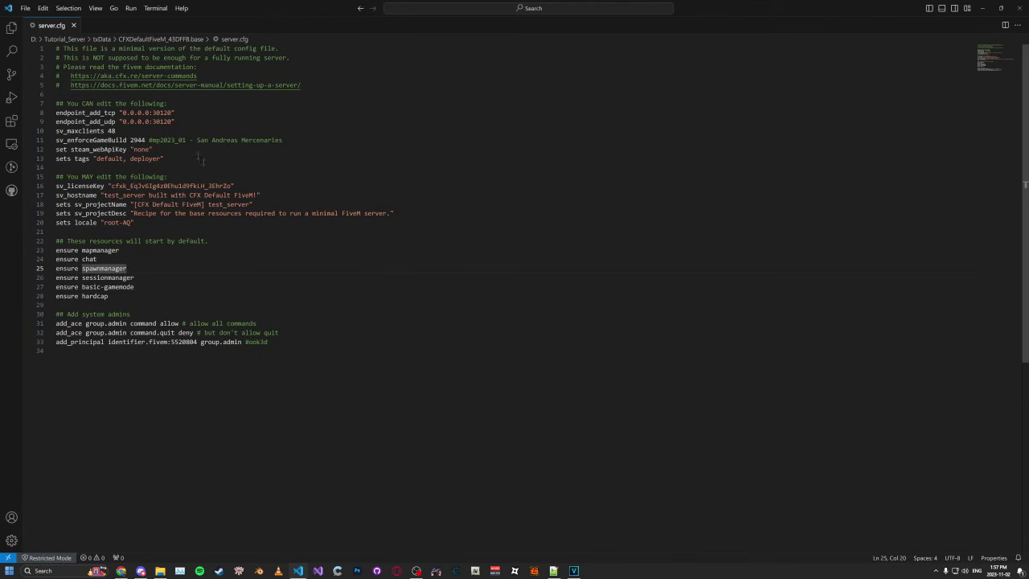
left_click(201, 133)
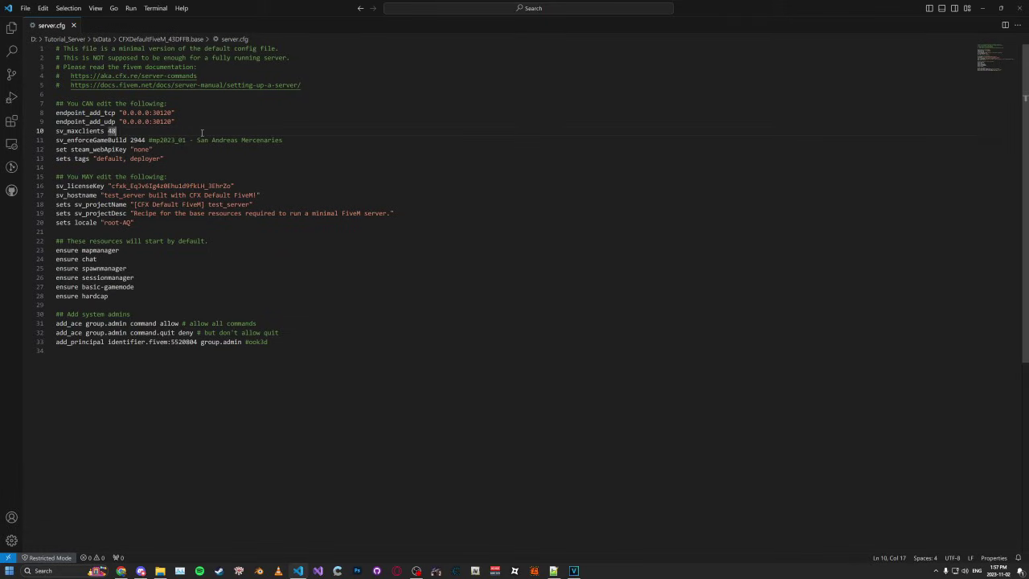
Step: Change sv_maxclients on line 10 of server.cfg from 48 to 5
key("BackSpace")
left_click(286, 140)
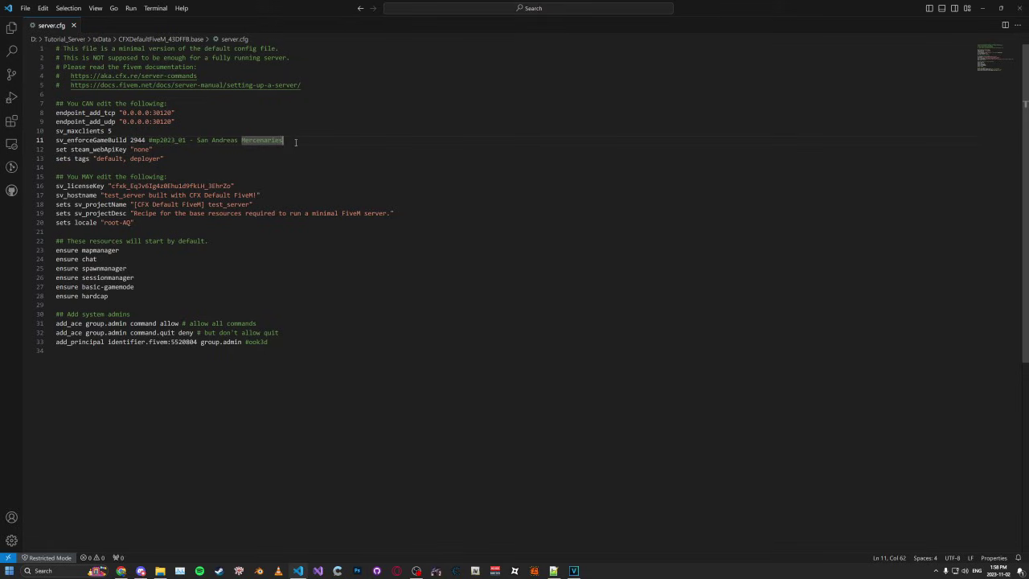
left_click(293, 149)
left_click(298, 142)
left_click(297, 140)
left_click(151, 130)
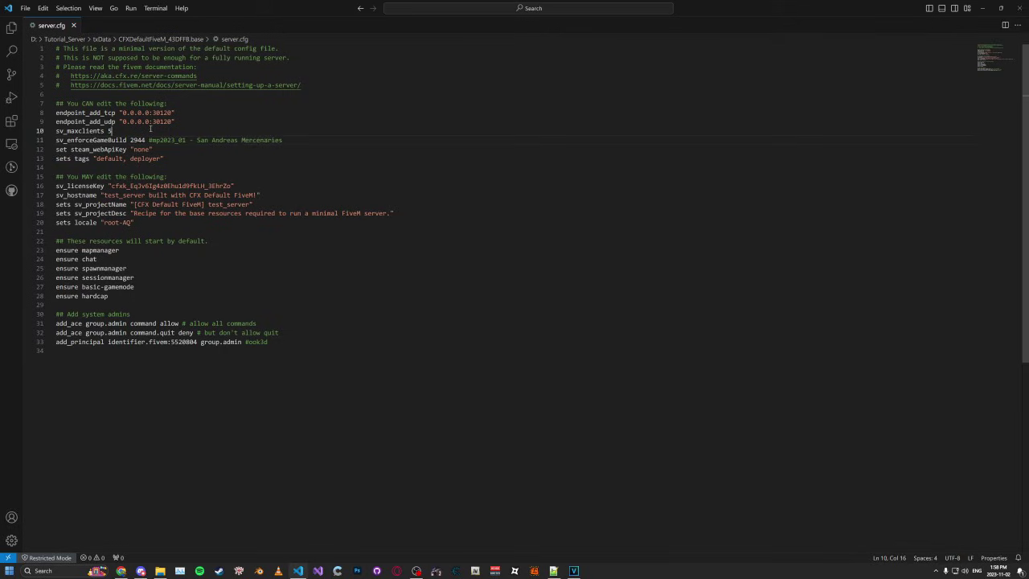